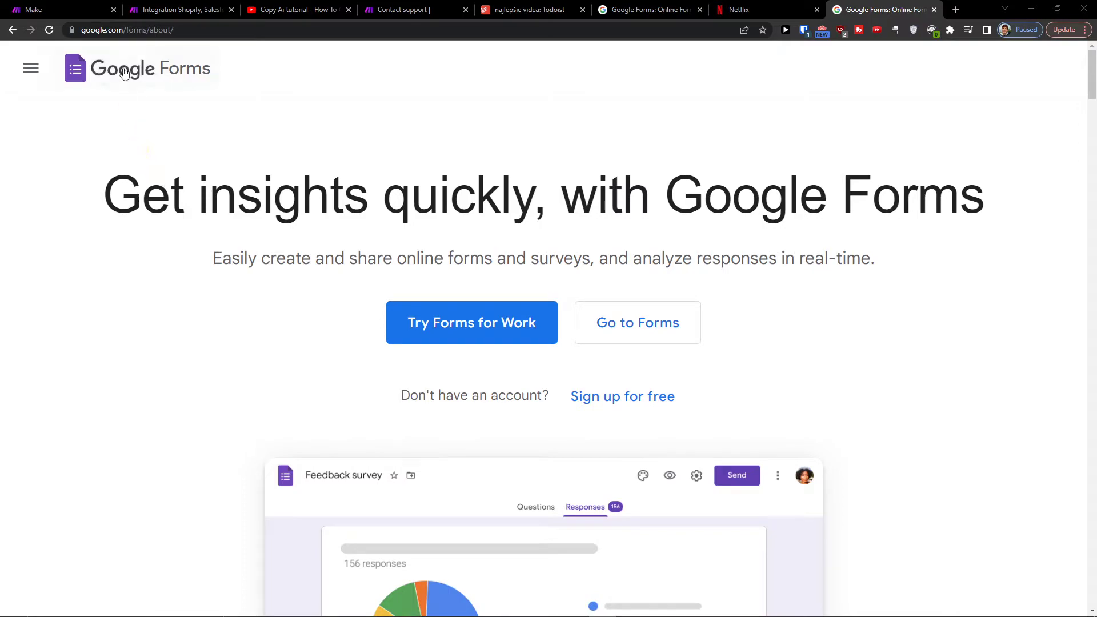
- Open the make.com sign-up link from the YouTube tutorial's description in a new tab
left_click(35, 10)
left_click(330, 7)
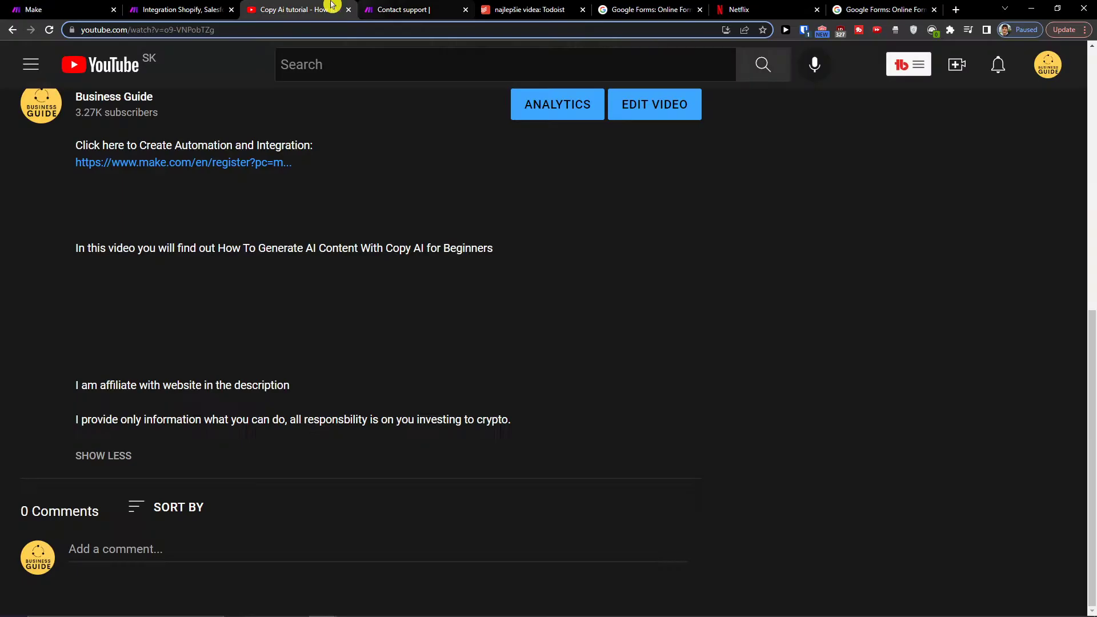
left_click(199, 162)
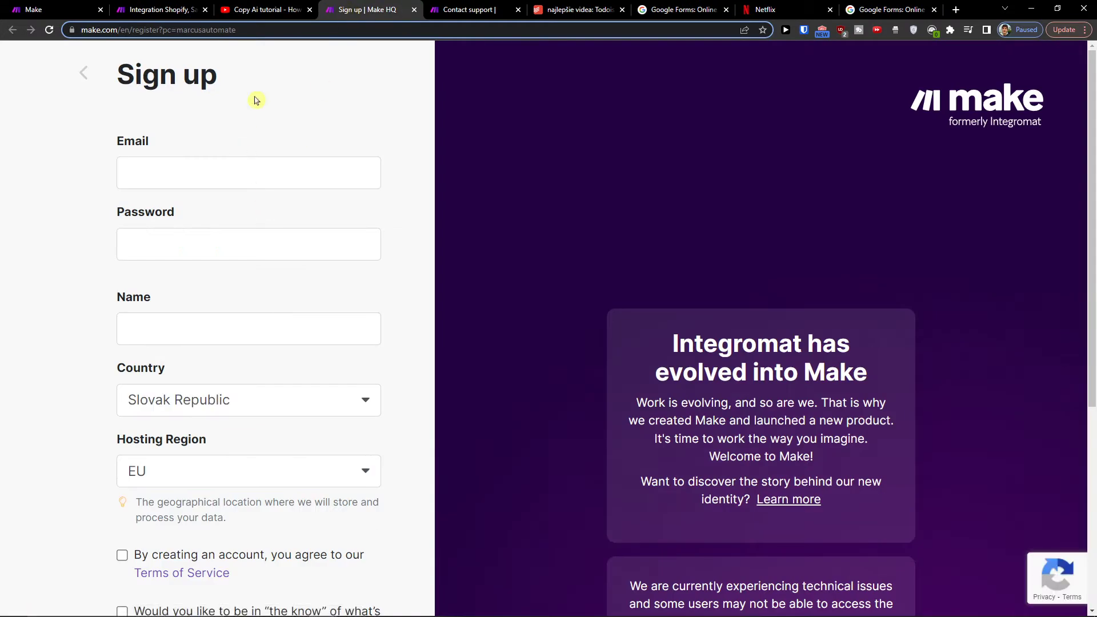
scroll(522, 59, "down", 3)
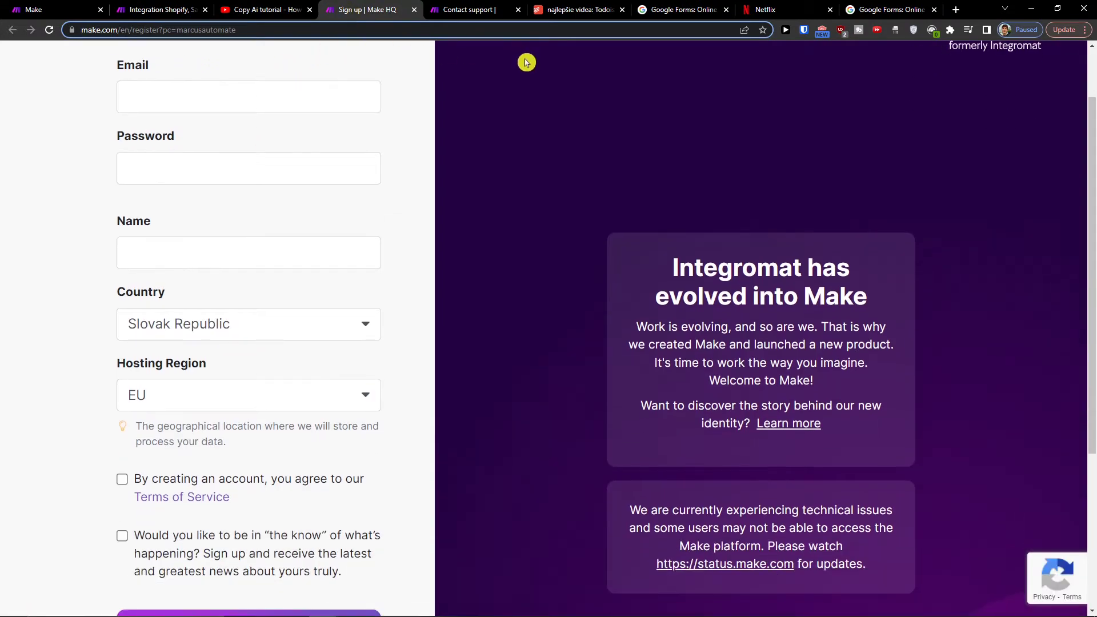
scroll(522, 60, "up", 2)
scroll(521, 70, "down", 5)
scroll(521, 71, "down", 1)
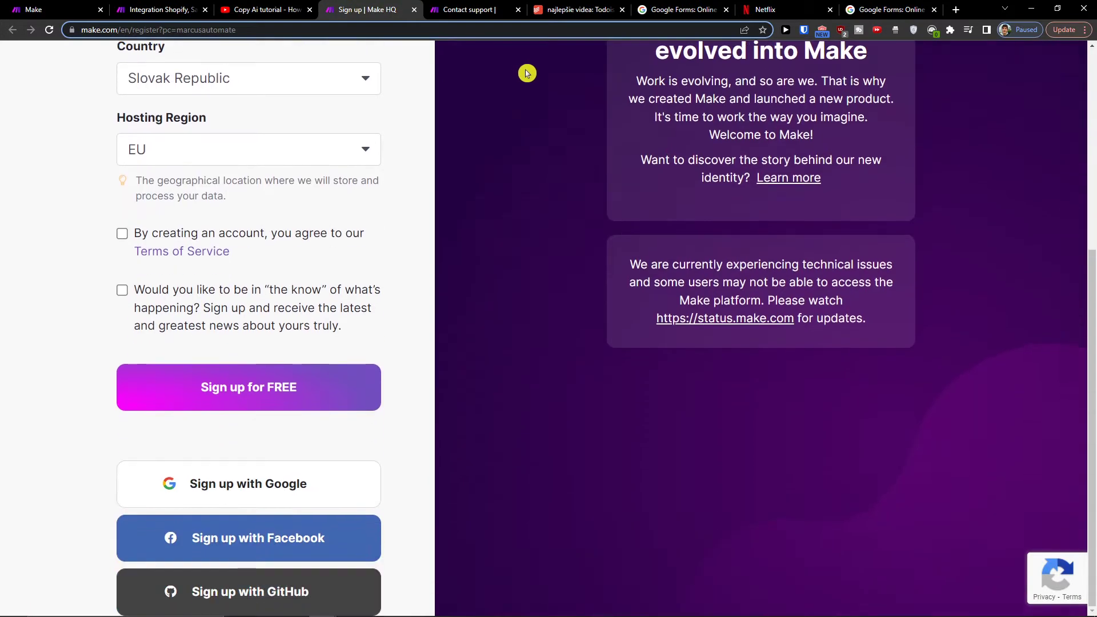
scroll(498, 128, "up", 4)
scroll(495, 132, "up", 4)
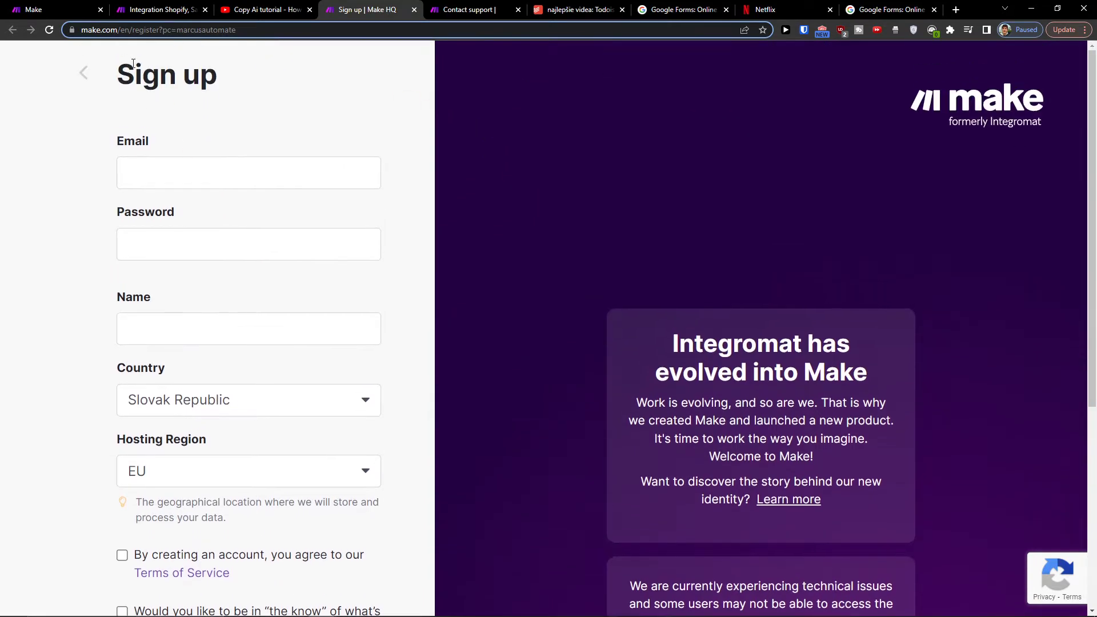
- Return to the Make affiliate dashboard tab
left_click(77, 9)
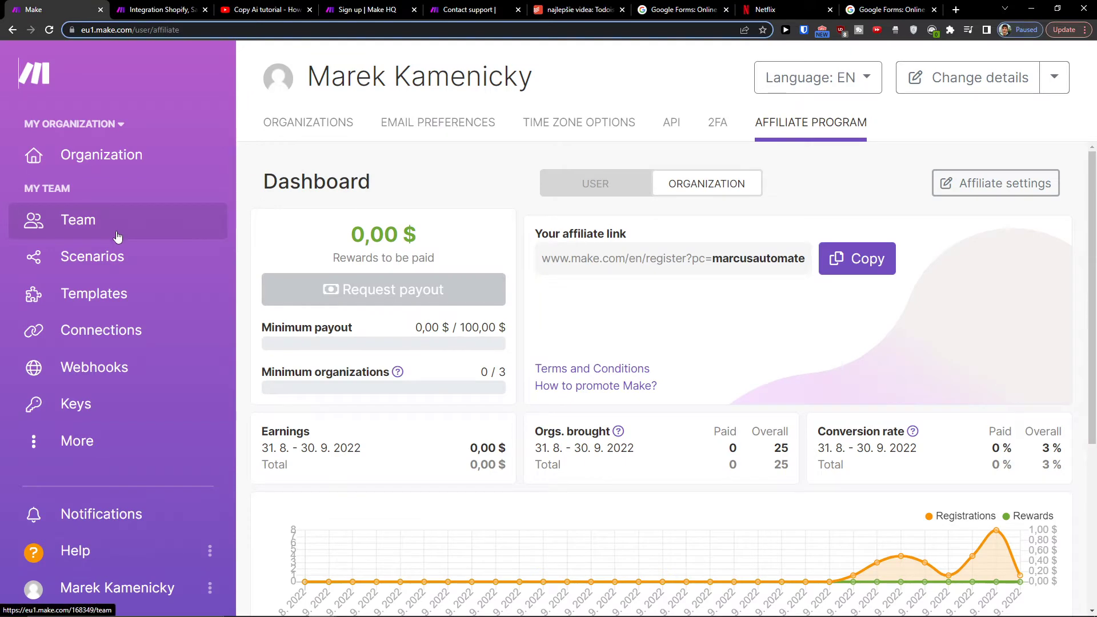
- Create a new blank scenario from the Scenarios page and start adding its first module
left_click(92, 256)
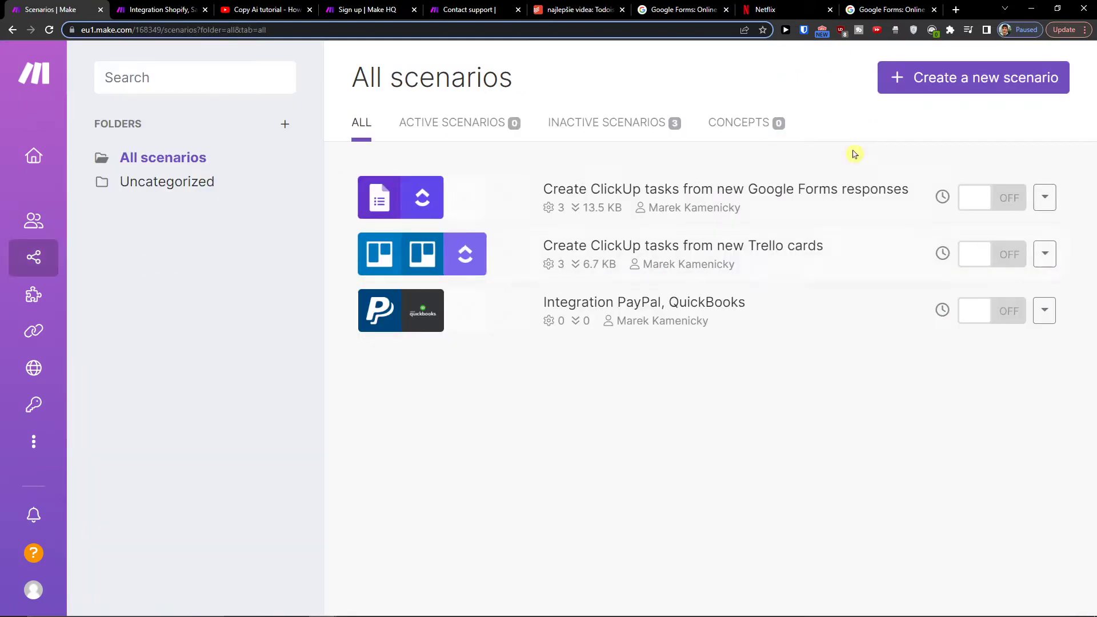
left_click(939, 82)
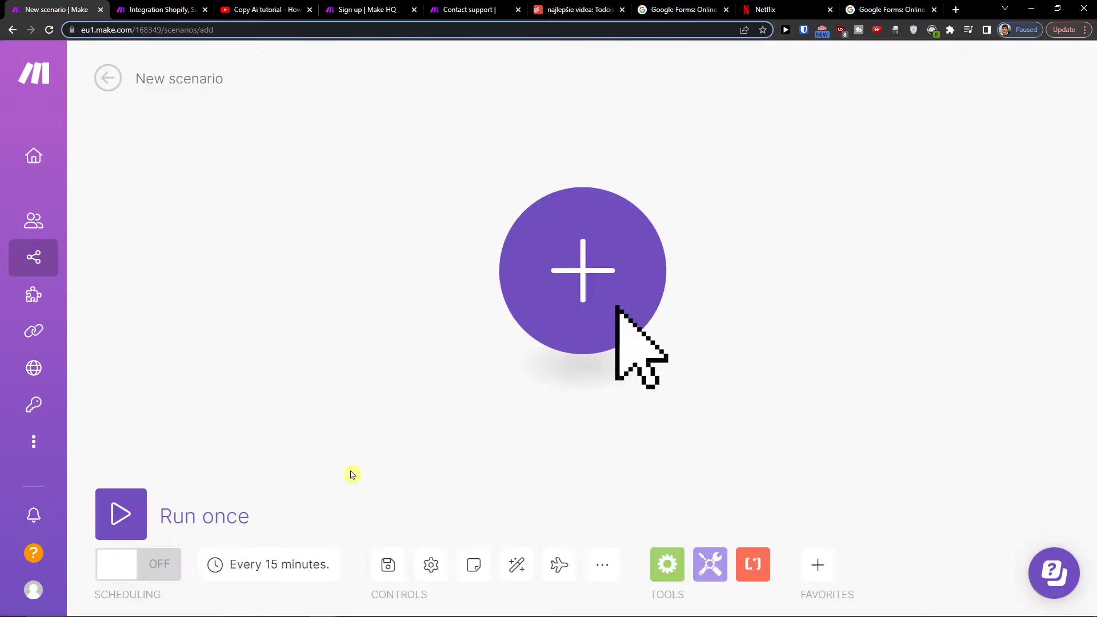
left_click(622, 285)
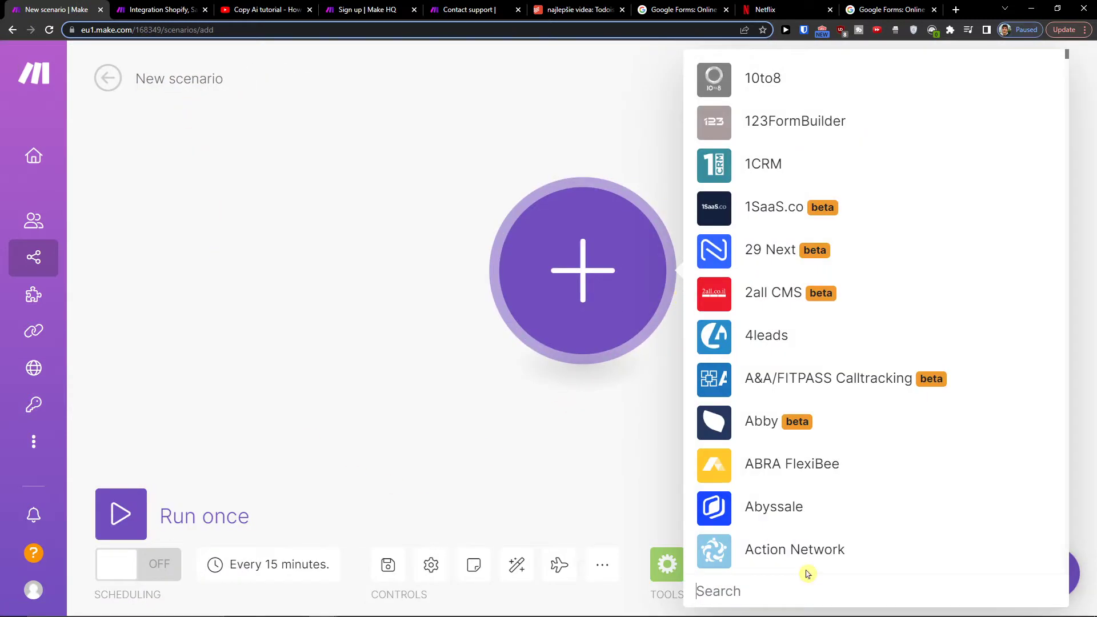
type("google form")
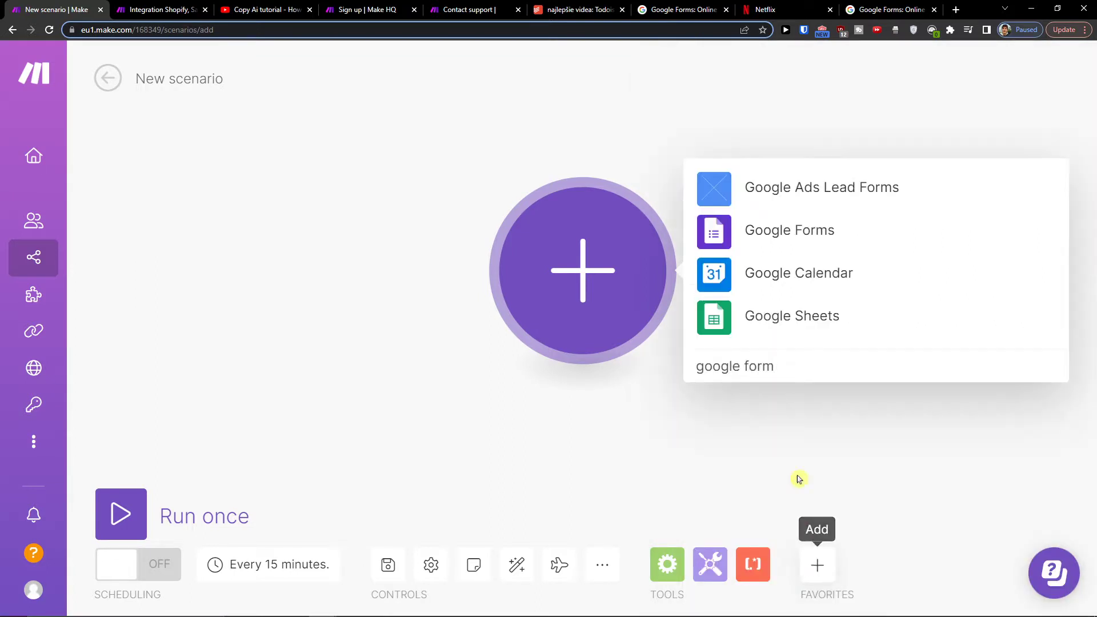
- Pick Google Forms as the app for the scenario's first module
left_click(790, 231)
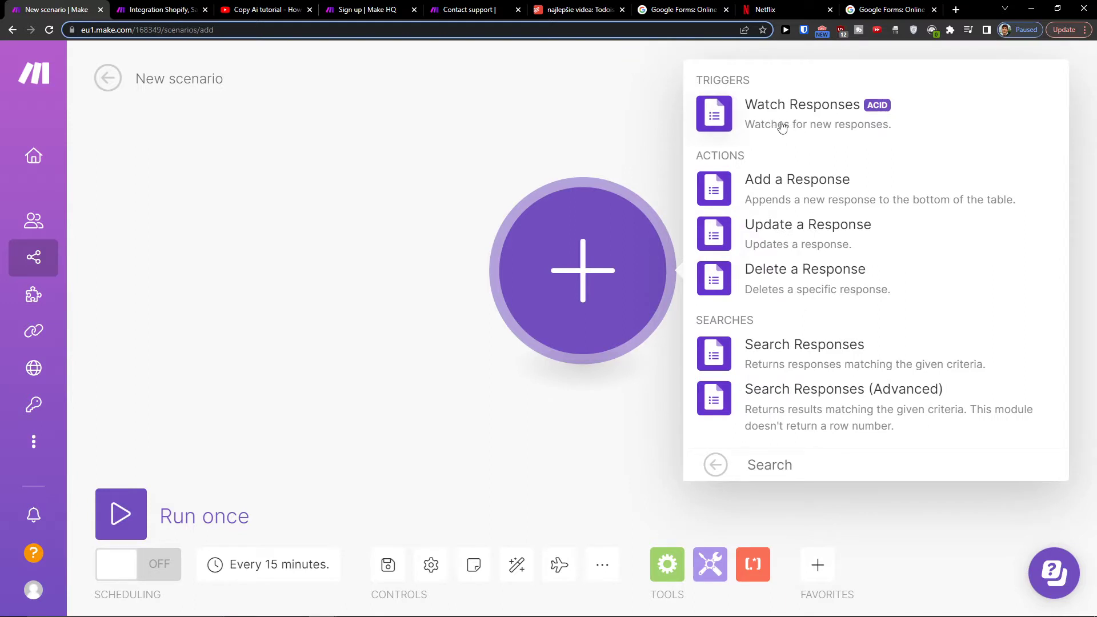
- Set Watch Responses to Contact Information (Responses), sheet Form Responses 1, and add a second module
left_click(782, 116)
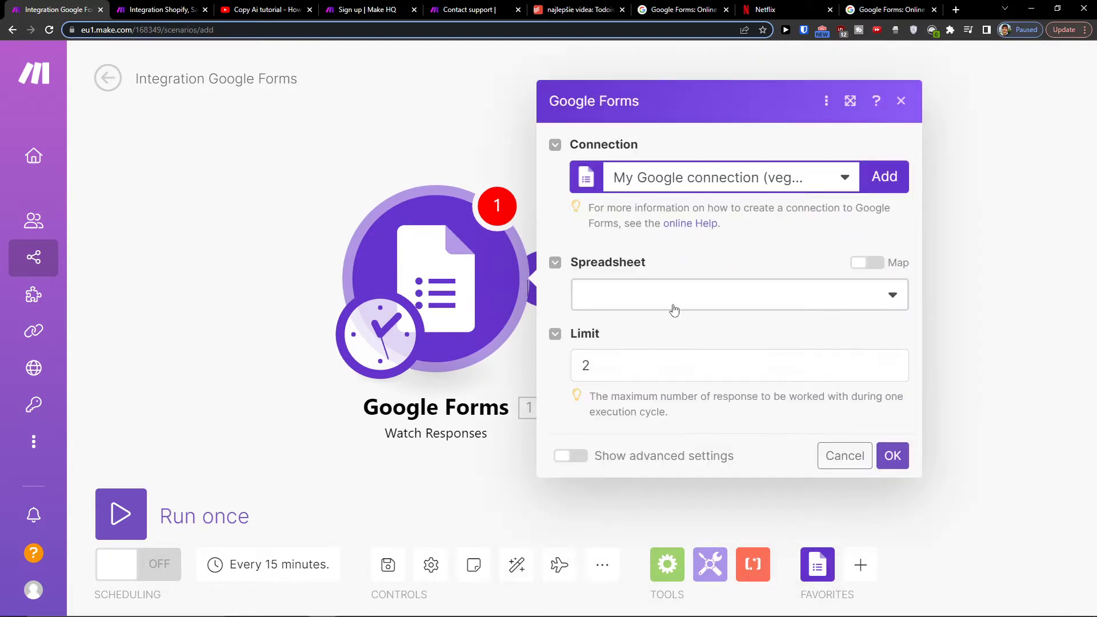
left_click(674, 296)
left_click(670, 325)
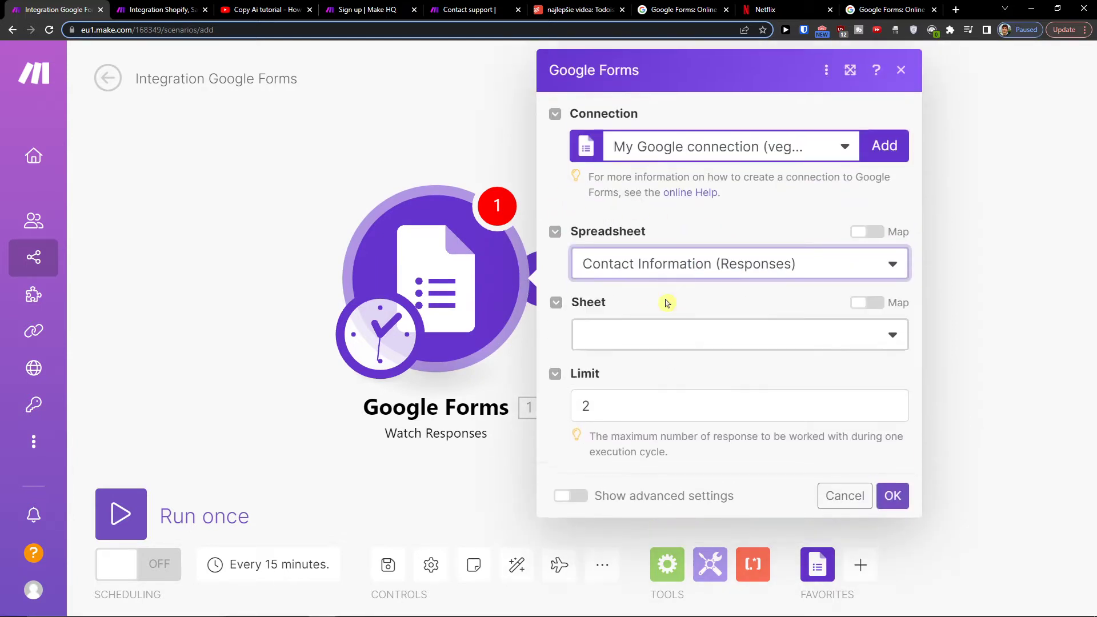
left_click(665, 335)
left_click(659, 358)
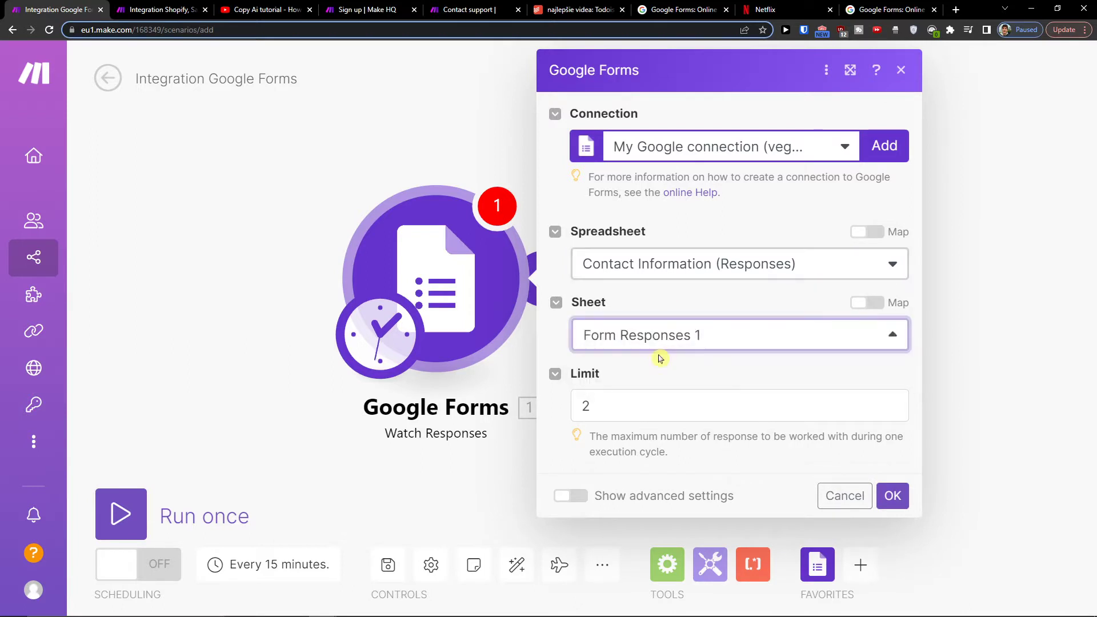
left_click(892, 497)
left_click(540, 276)
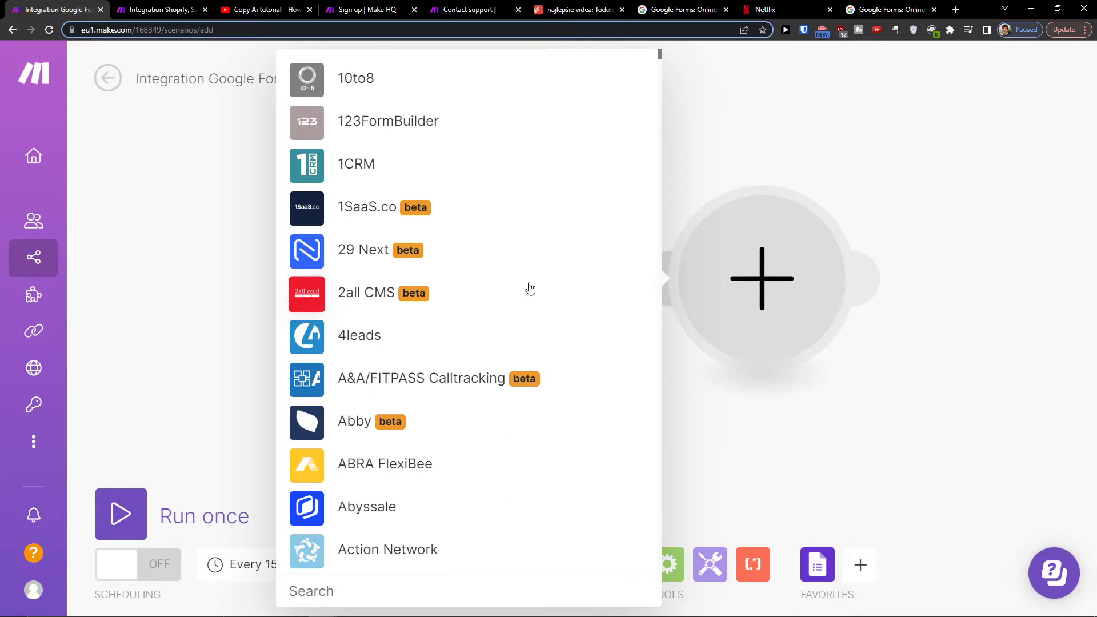
type("jira")
- Add a Jira Cloud Platform Create an Issue module and dismiss its connection settings
left_click(531, 257)
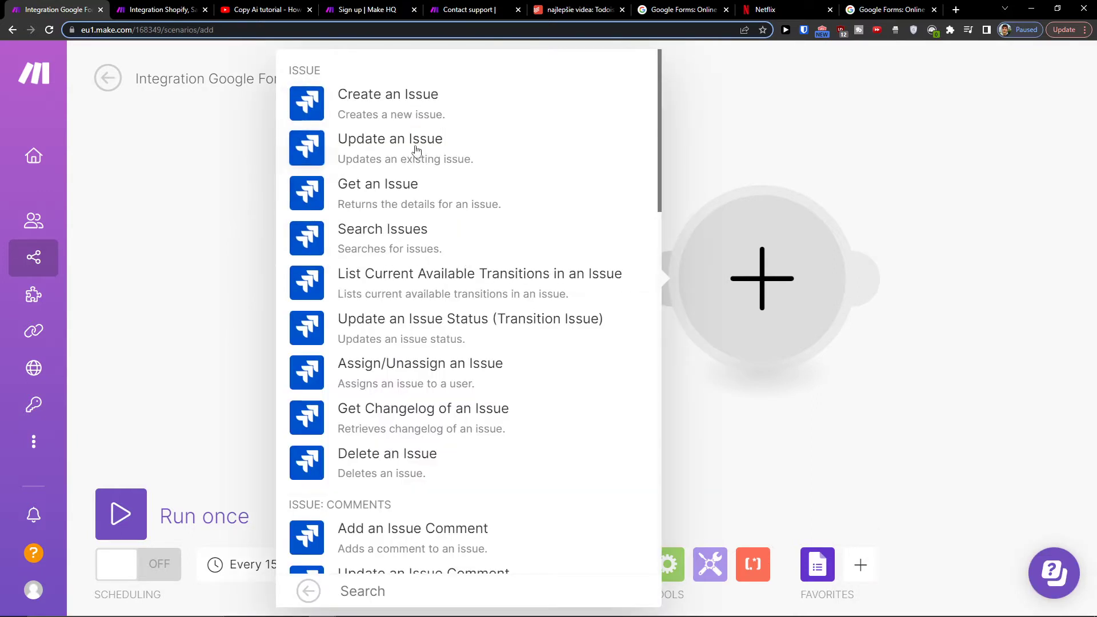
scroll(417, 172, "down", 3)
scroll(404, 189, "down", 3)
scroll(404, 200, "down", 2)
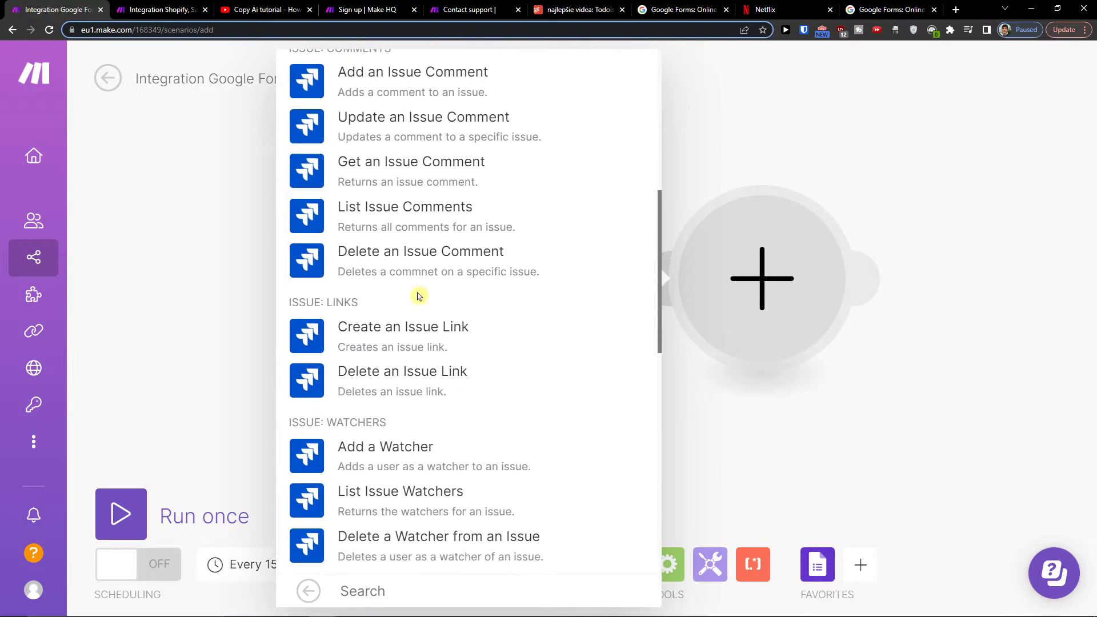
scroll(418, 295, "down", 1)
scroll(419, 302, "down", 1)
scroll(419, 302, "down", 1)
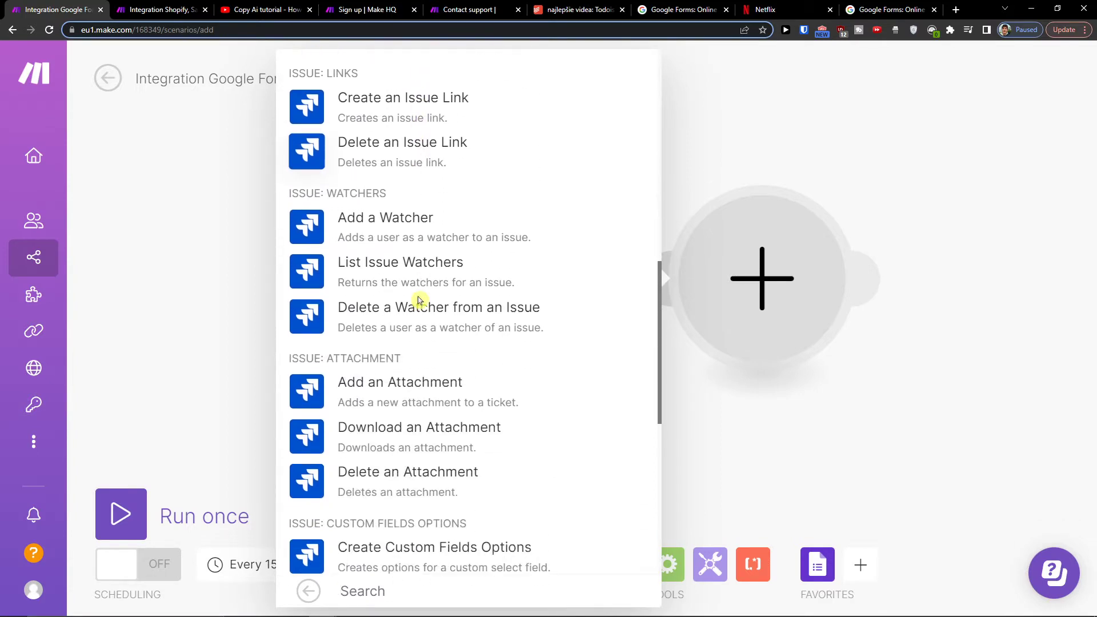
scroll(419, 302, "down", 1)
scroll(419, 302, "up", 4)
scroll(429, 241, "up", 3)
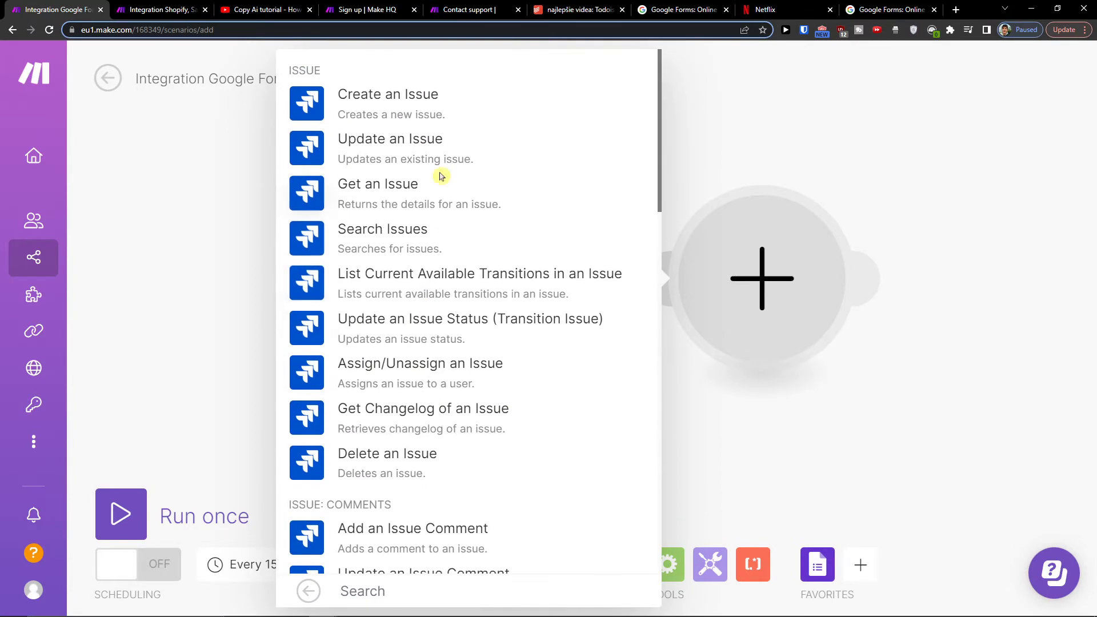
left_click(436, 103)
left_click(592, 314)
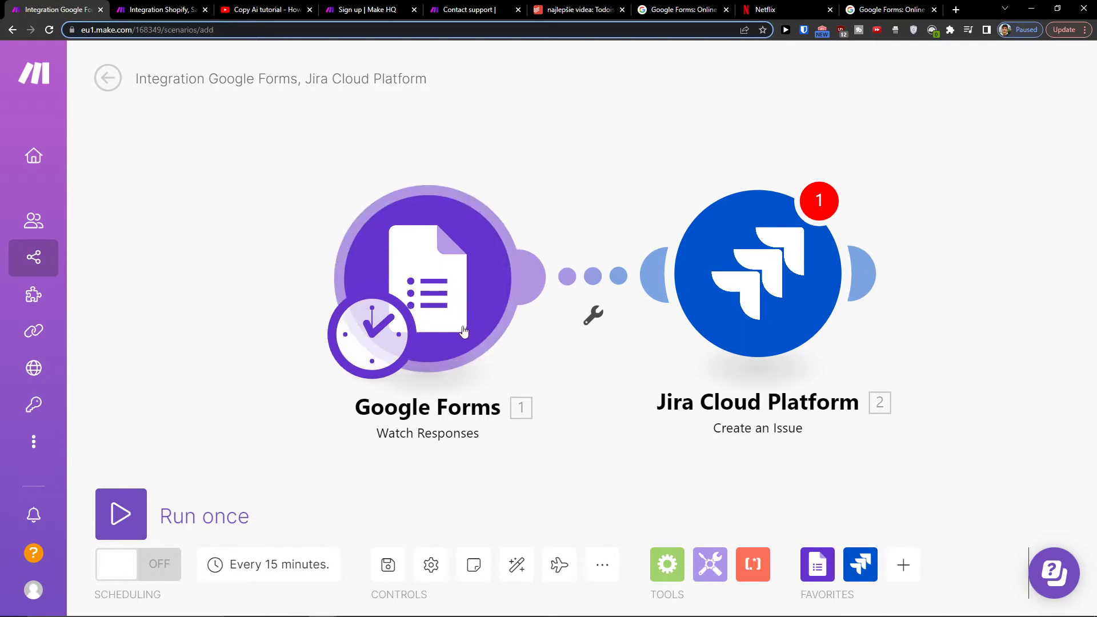
mouse_move(420, 250)
left_mouse_down()
mouse_move(574, 92)
mouse_move(315, 255)
left_mouse_up()
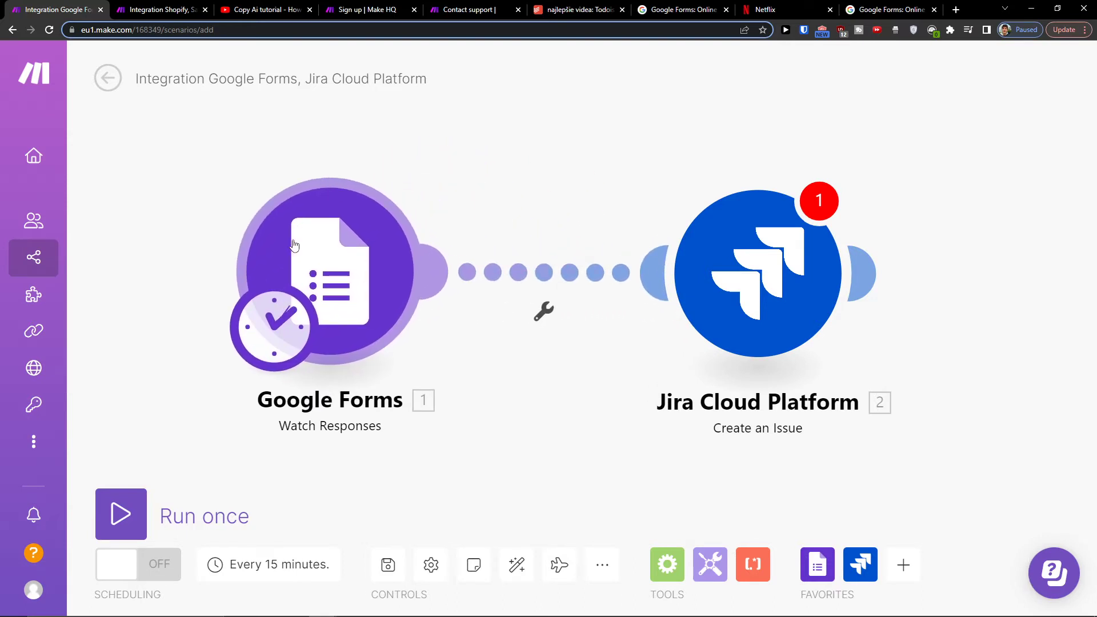
left_click_drag(356, 234, 440, 234)
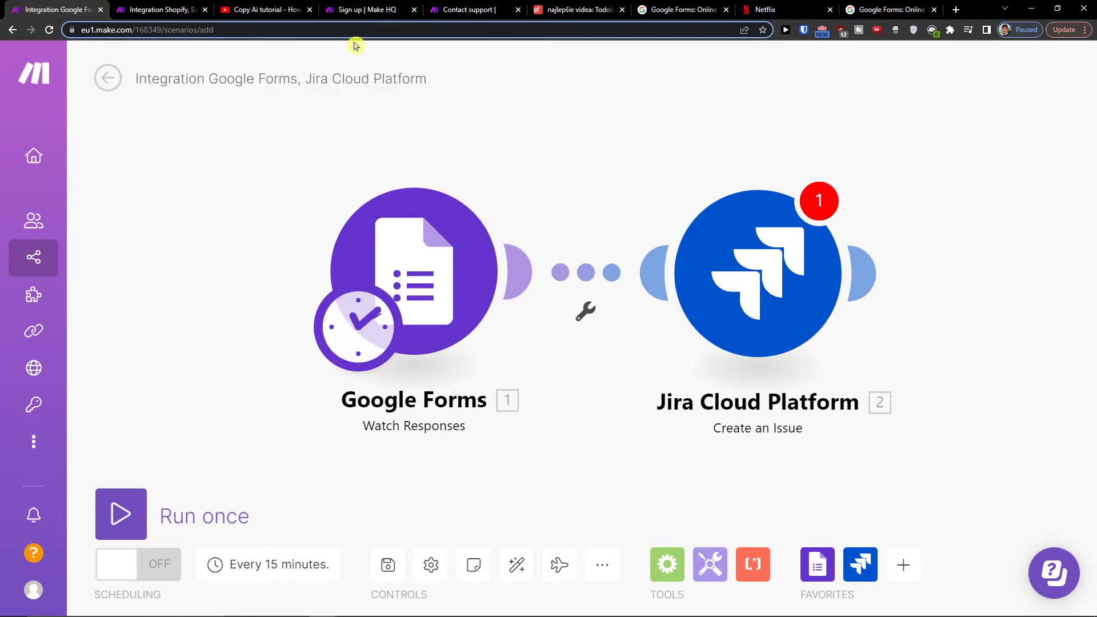
- On Make's Contact support form, check the Description and topic fields, keeping Technical Issue
left_click(474, 9)
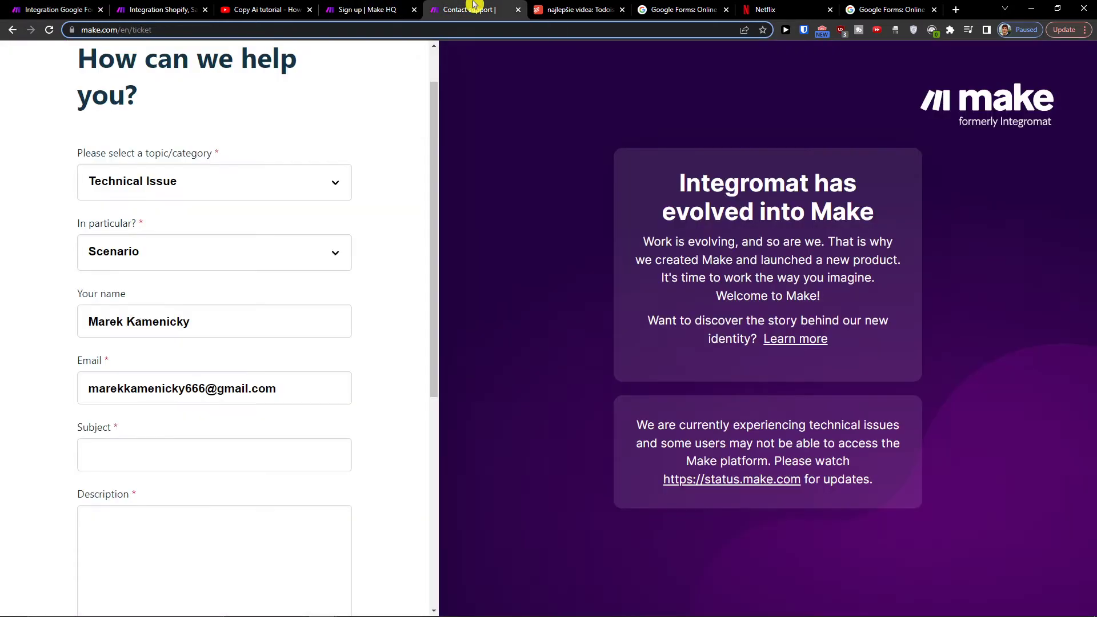
scroll(236, 110, "up", 1)
scroll(236, 110, "down", 4)
left_click(166, 257)
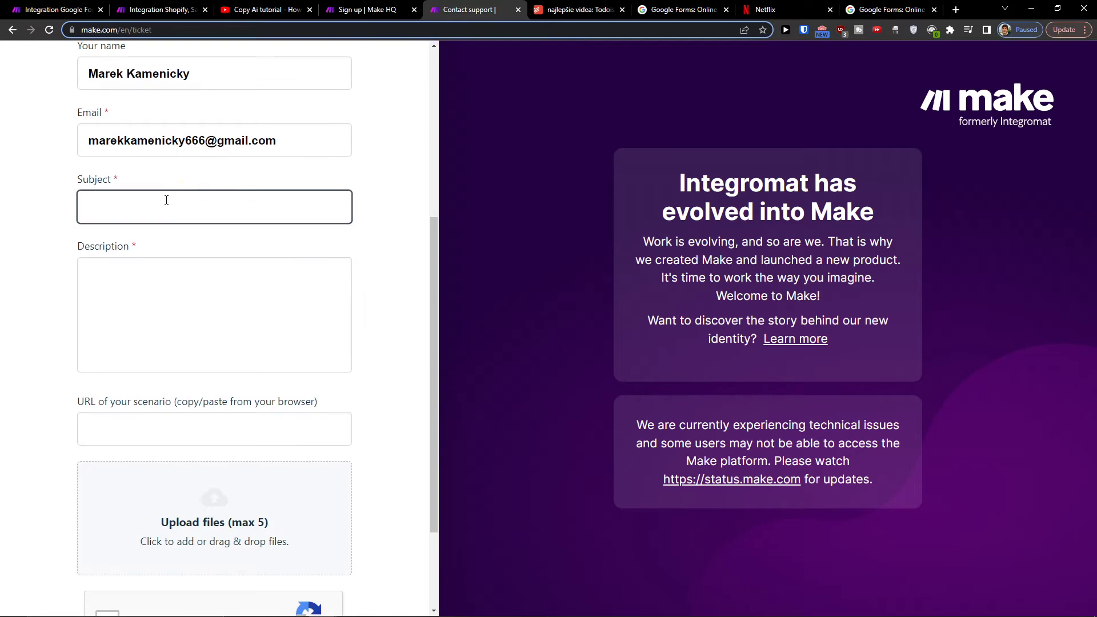
scroll(166, 204, "up", 2)
scroll(163, 203, "up", 2)
scroll(162, 203, "down", 1)
scroll(162, 204, "up", 1)
left_click(182, 163)
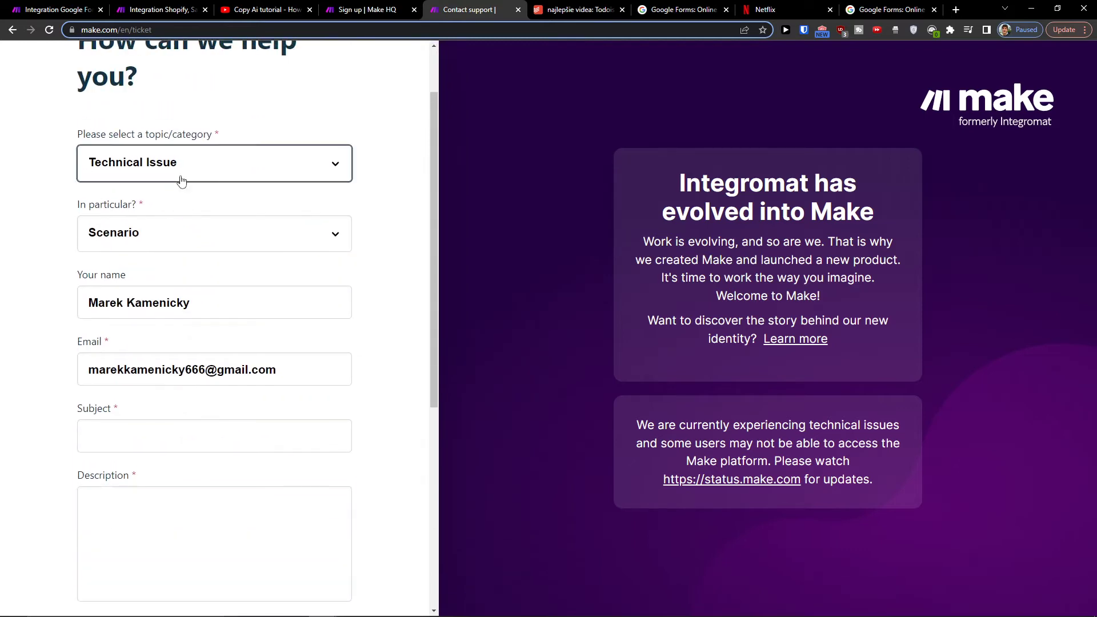
left_click(181, 172)
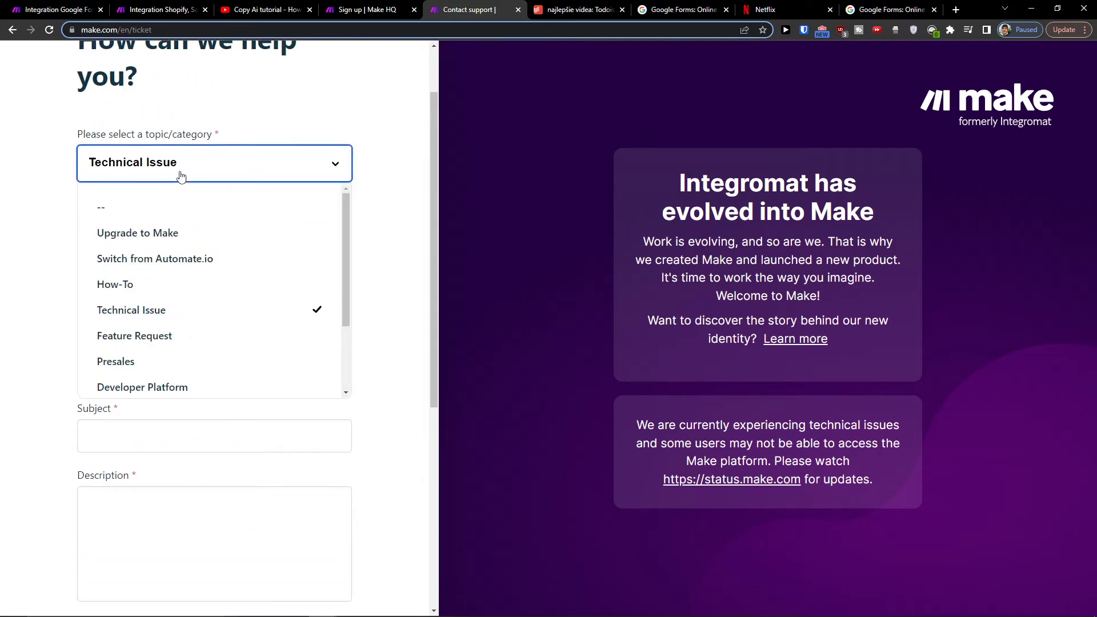
left_click(183, 227)
scroll(185, 228, "down", 3)
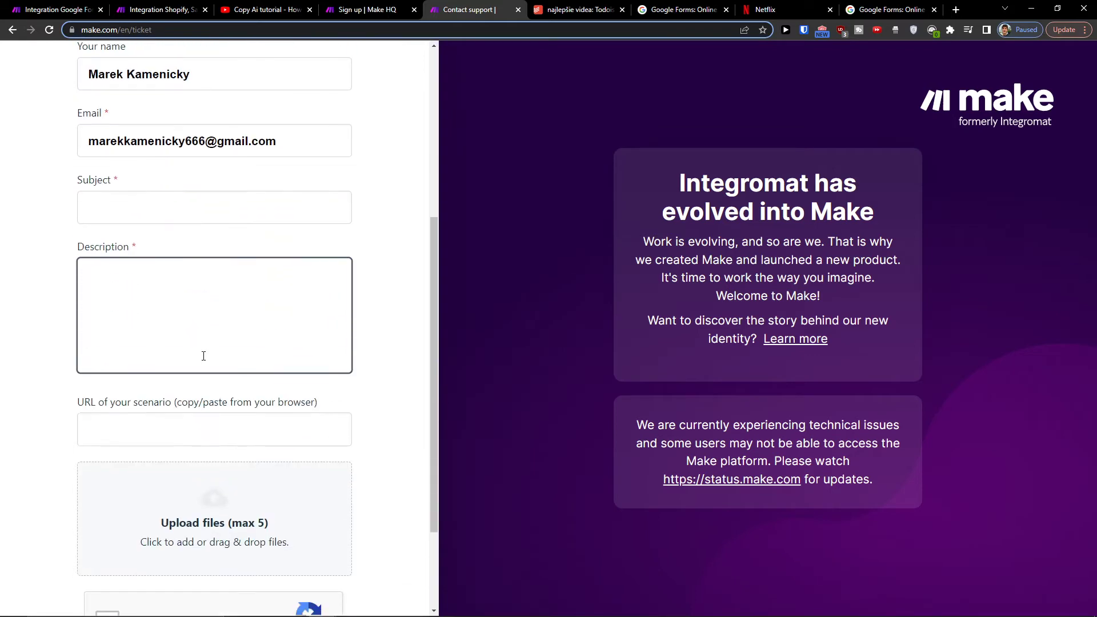
- Check the scenario URL field, then open a new tab beside the support form
left_click(211, 424)
scroll(211, 411, "up", 2)
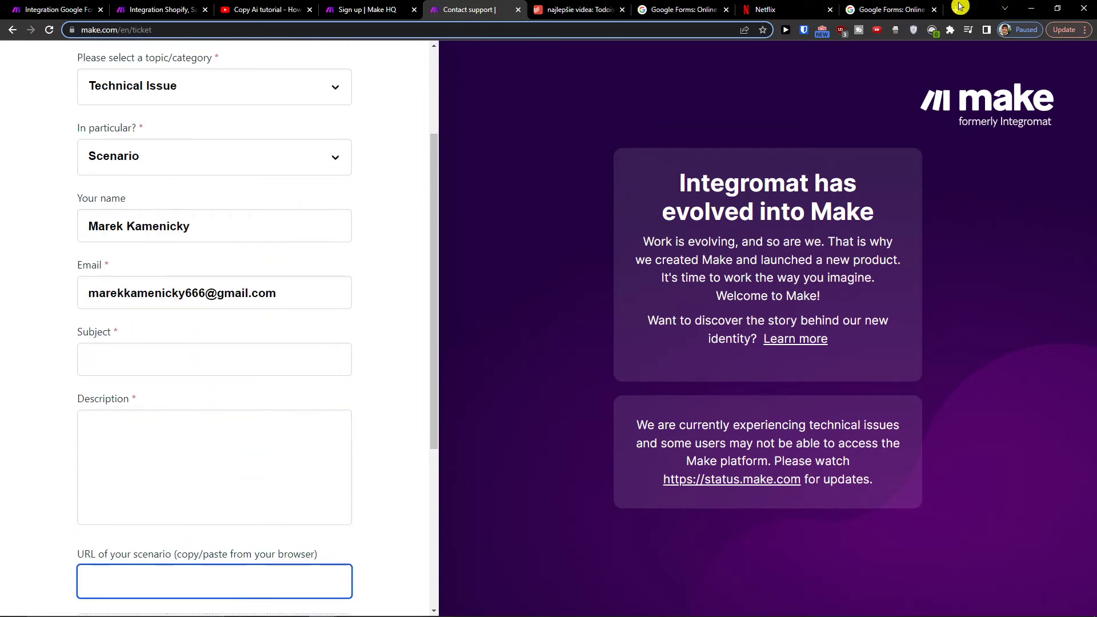
left_click(961, 6)
left_click_drag(970, 9, 514, 9)
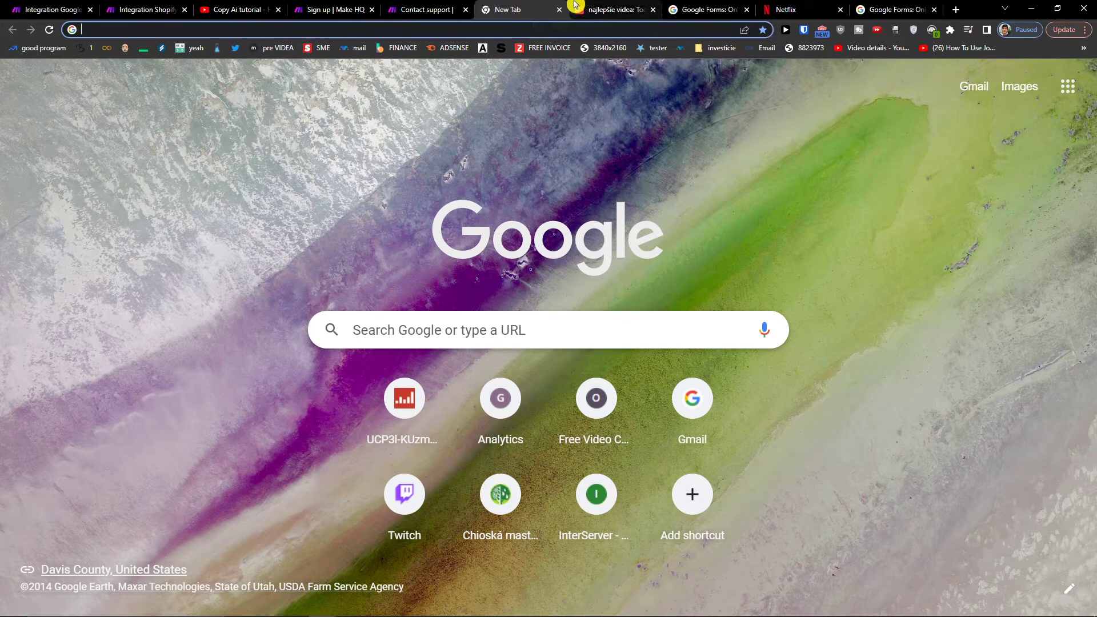
type("make")
- Load make.com in the new tab
key("Return")
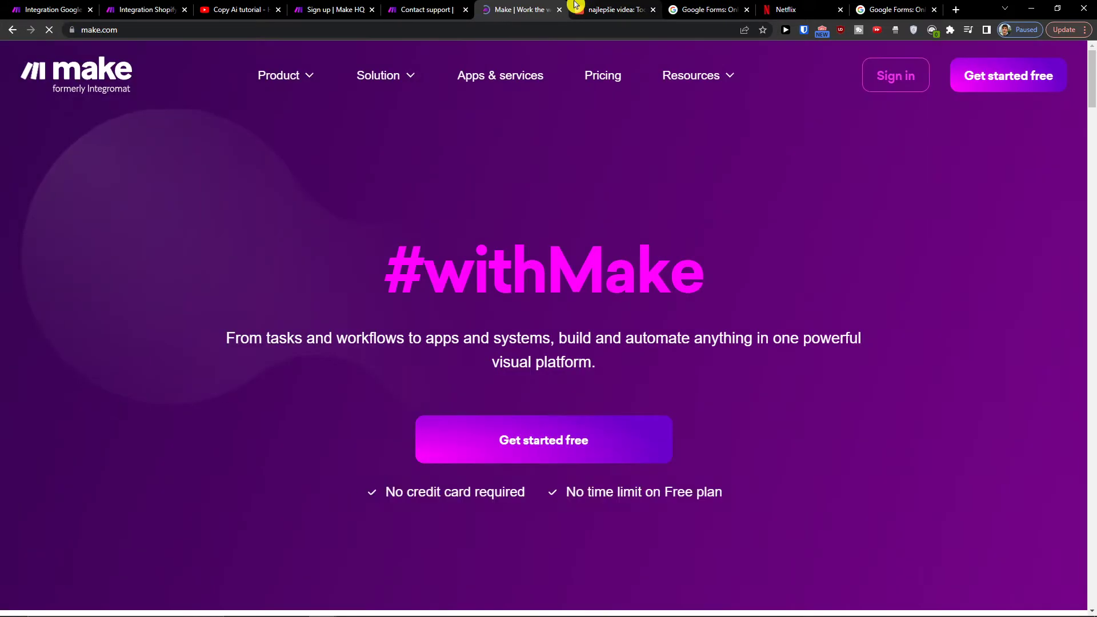